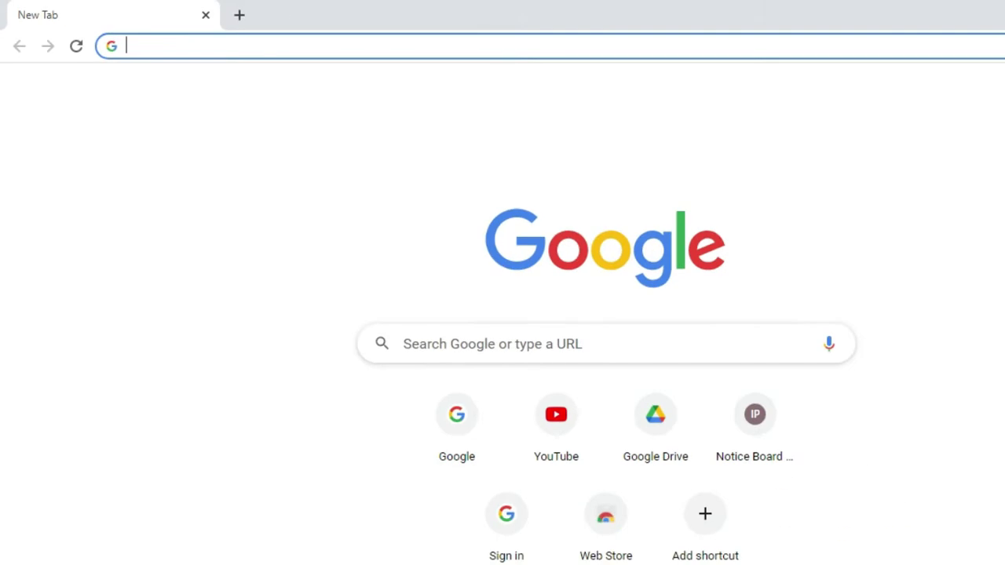
- Search the web for 'winrar' and open the official WinRAR site at win-rar.com
type("winr")
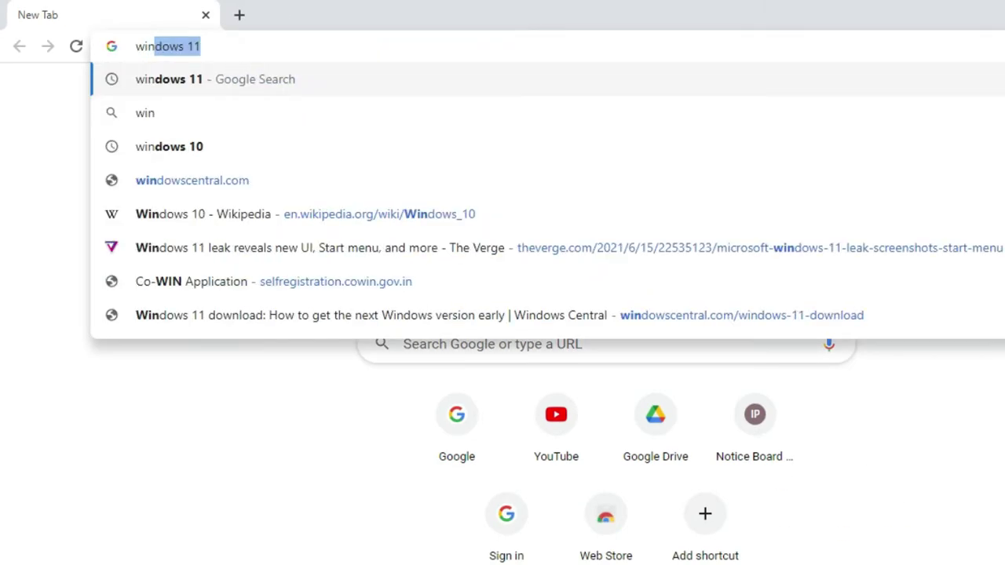
type("ar")
key("Return")
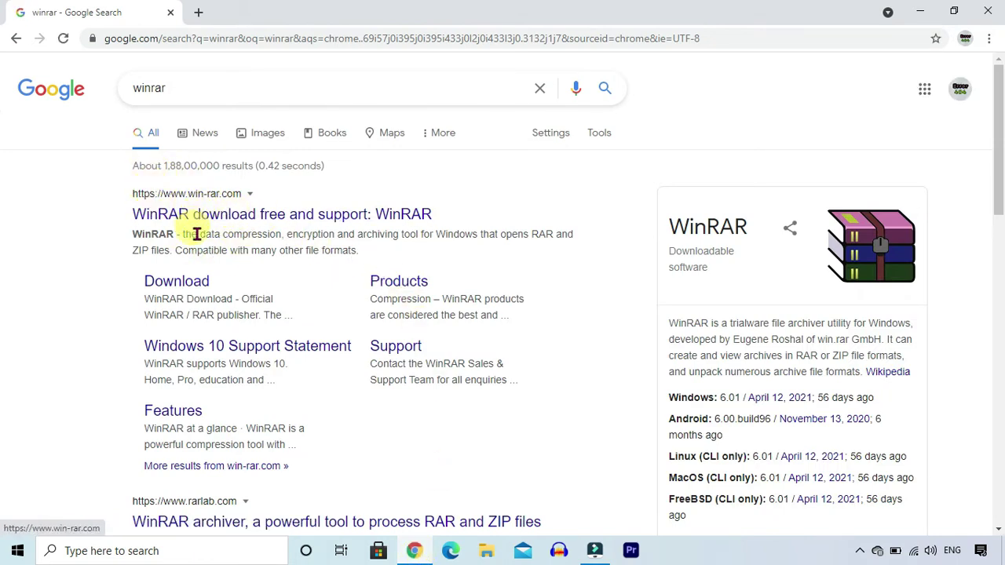
left_click(226, 216)
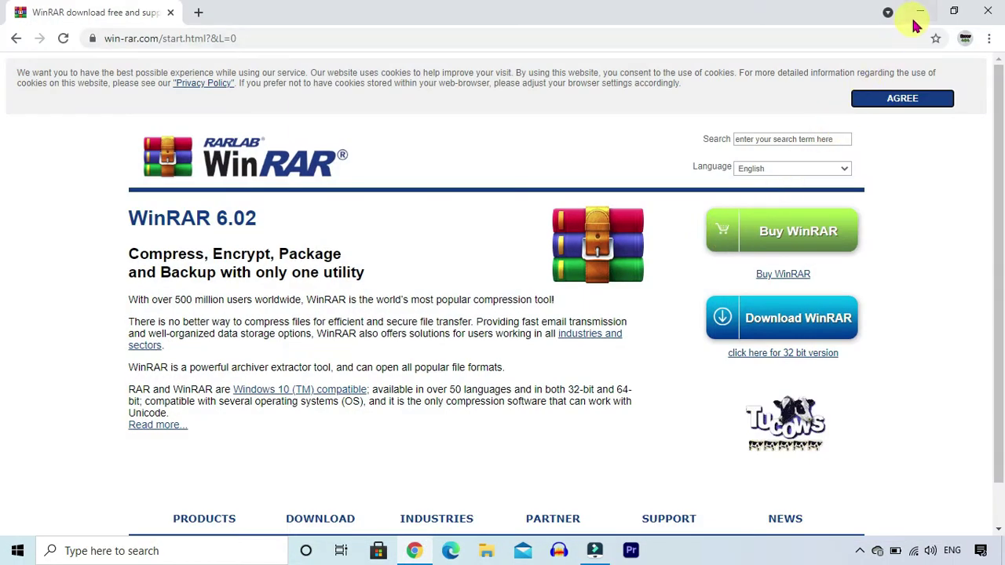
- Pack the desktop video PNG into a new password-protected ZIP archive on the desktop
left_click(923, 12)
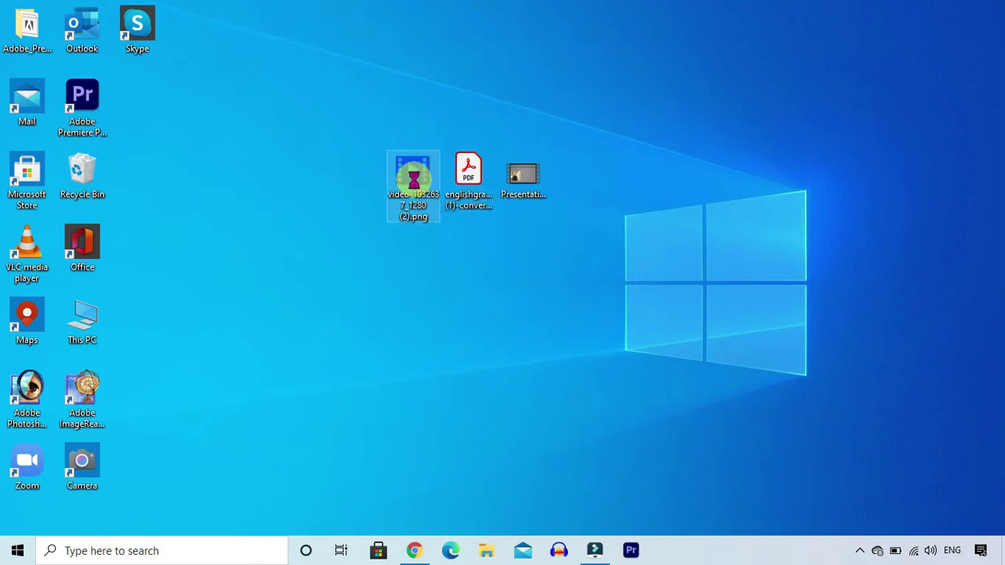
right_click(415, 180)
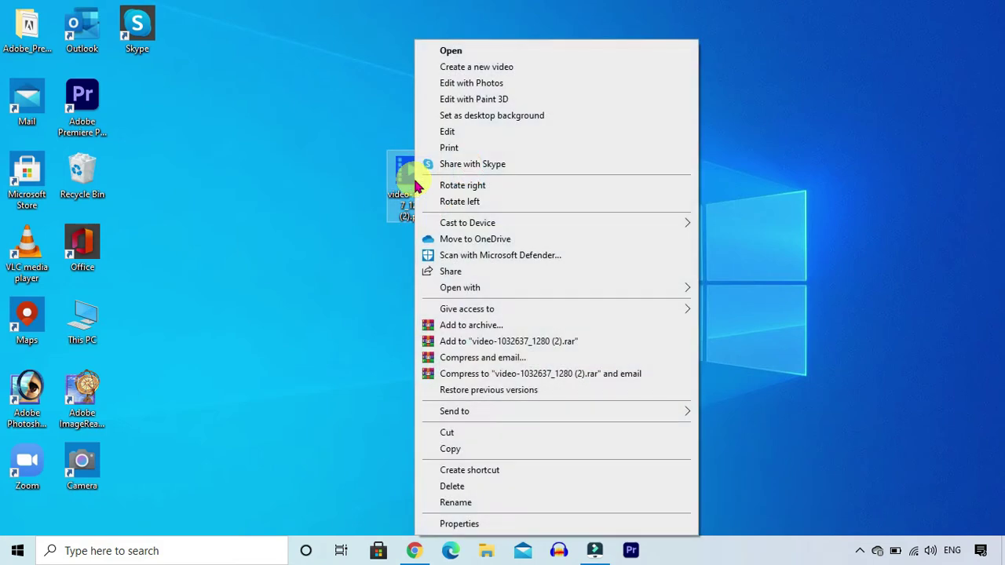
left_click(474, 328)
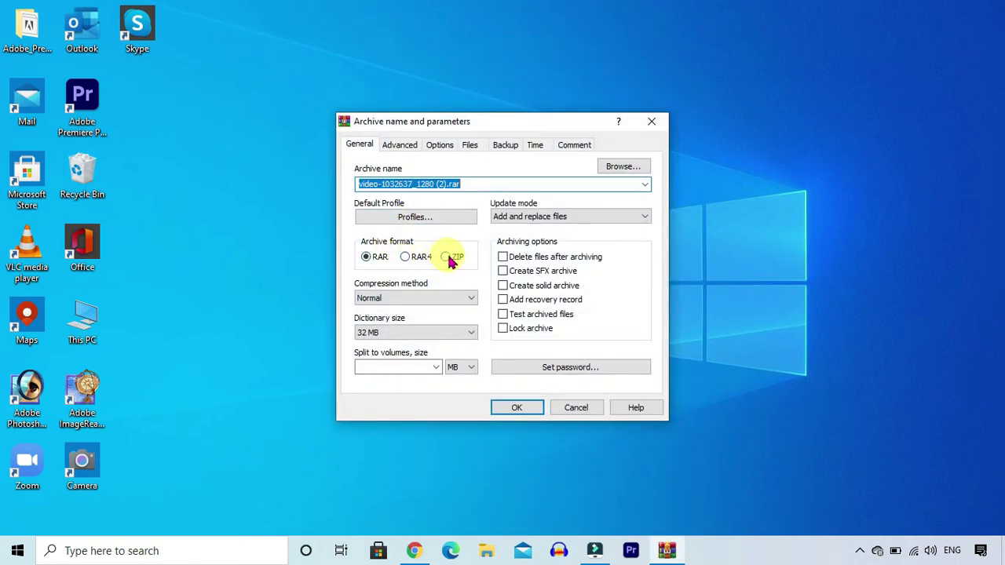
left_click(450, 260)
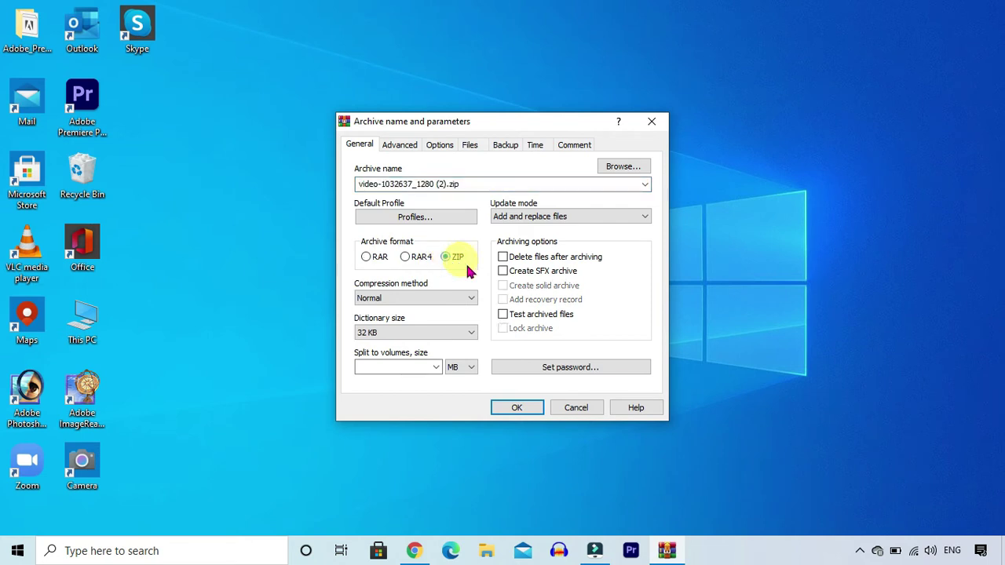
left_click(572, 367)
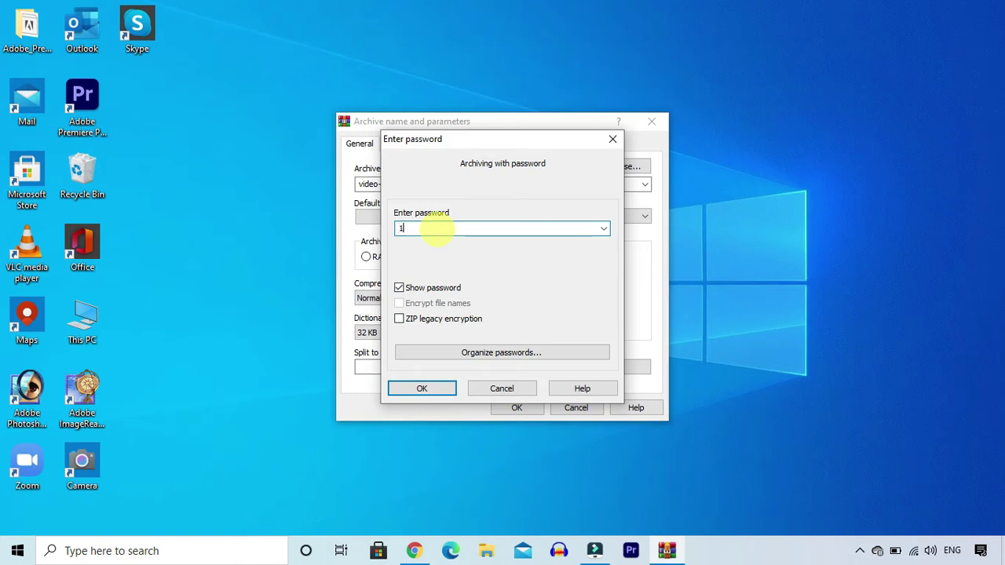
left_click(437, 392)
left_click(437, 393)
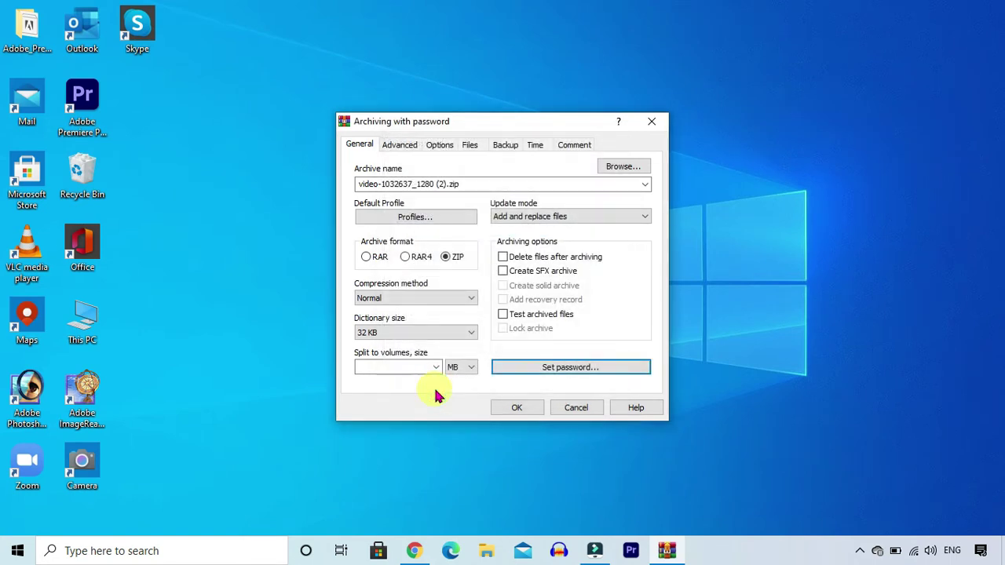
left_click(519, 412)
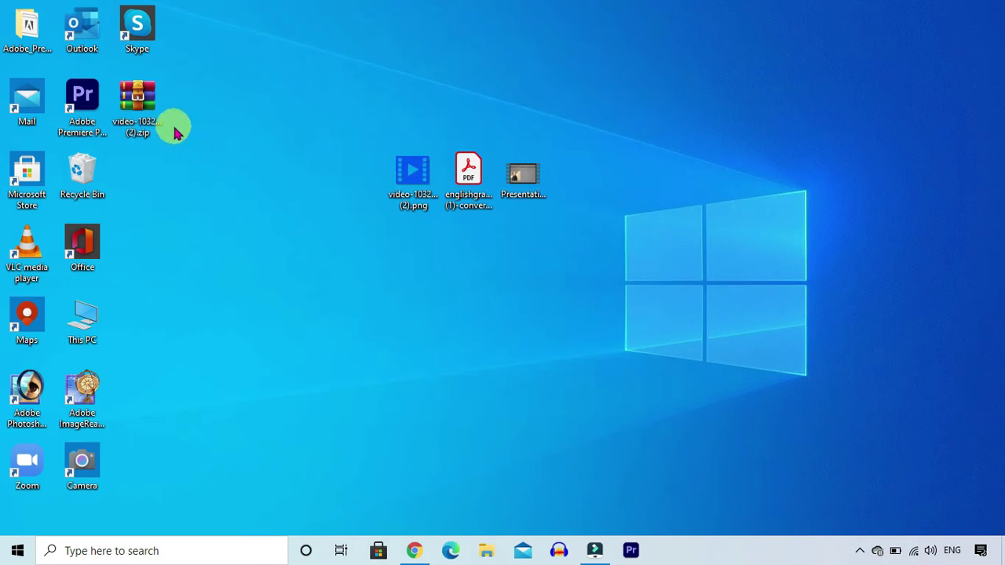
- Open video-1032637_1280 (2).zip and view its PNG after entering the archive password
double_click(140, 98)
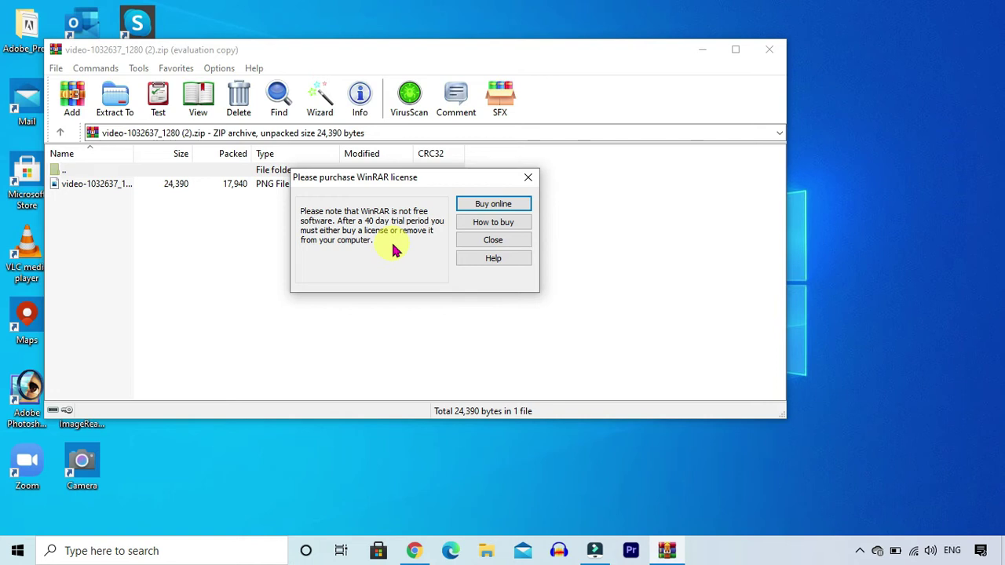
left_click(506, 241)
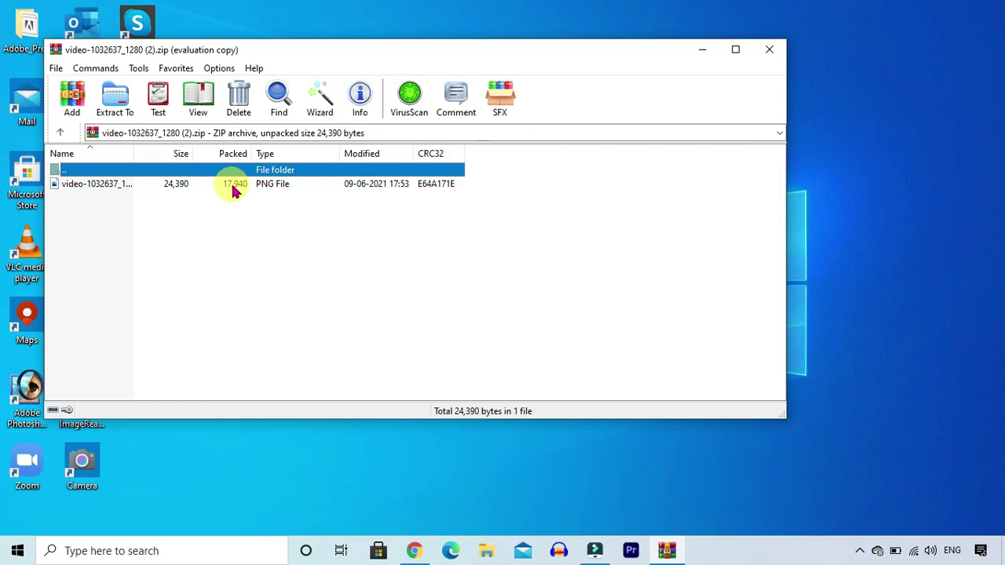
double_click(234, 188)
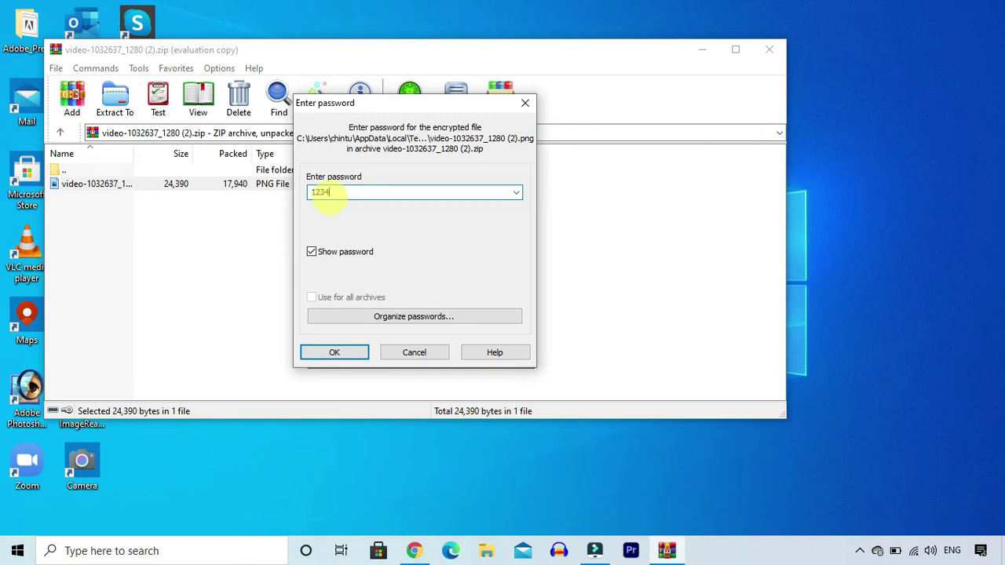
type("1234")
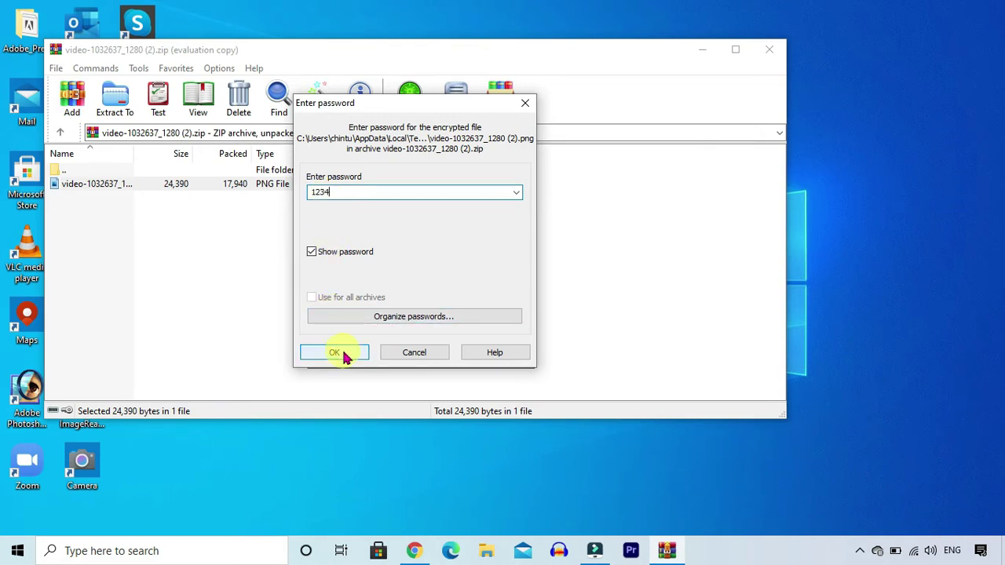
left_click(336, 354)
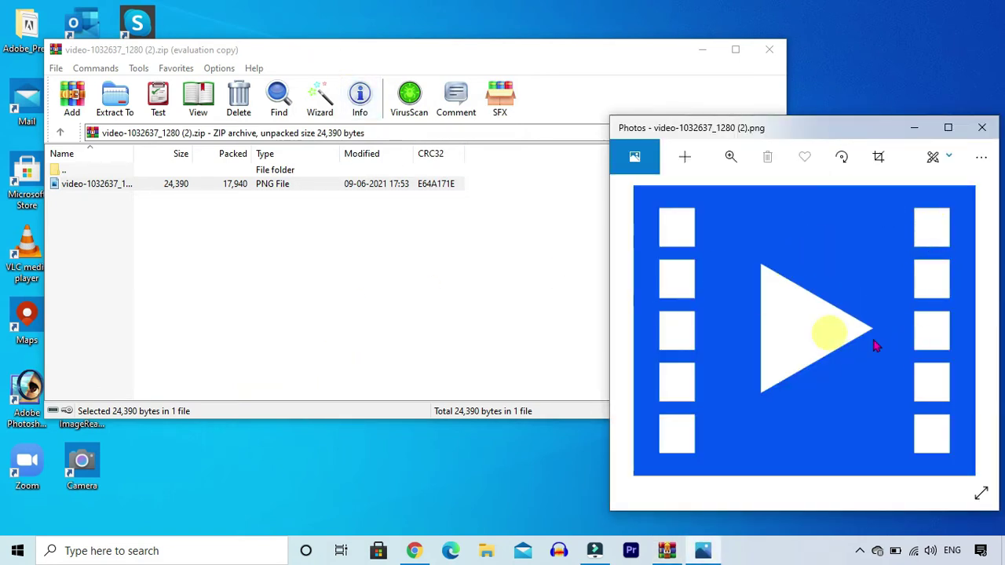
left_click(982, 127)
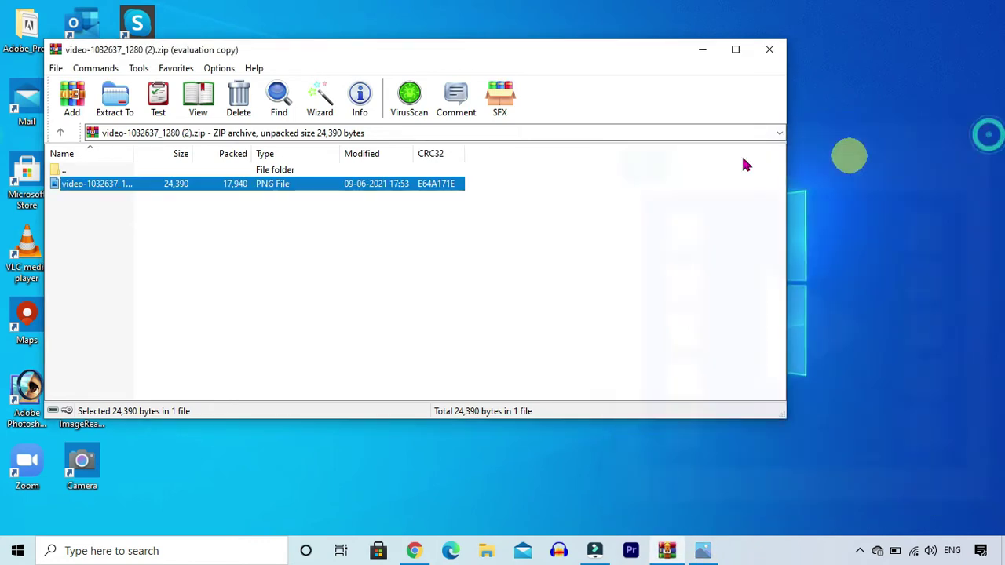
- Add Presentation1.mp4 from the desktop to the ZIP archive, protected with the password
left_click(72, 102)
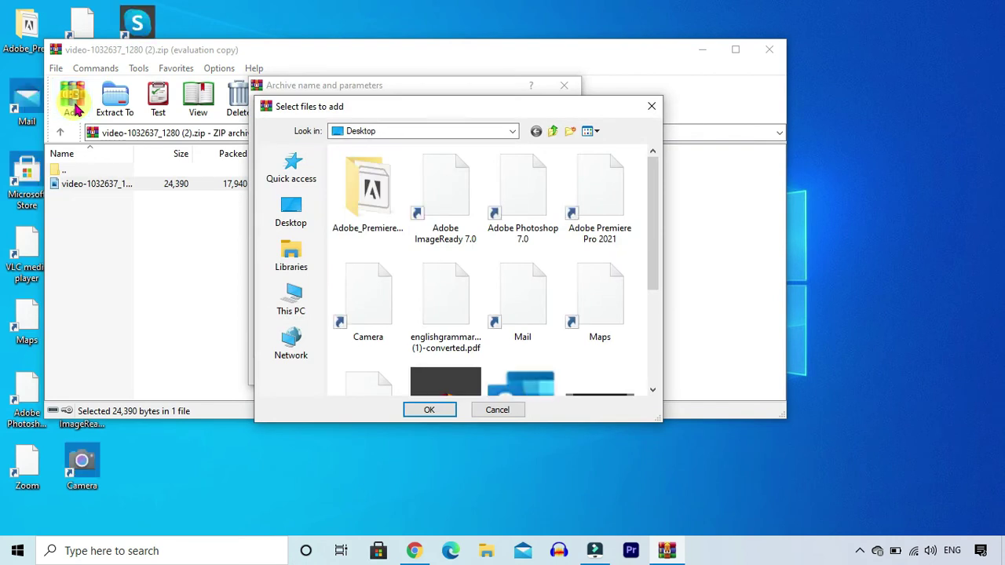
left_click(290, 218)
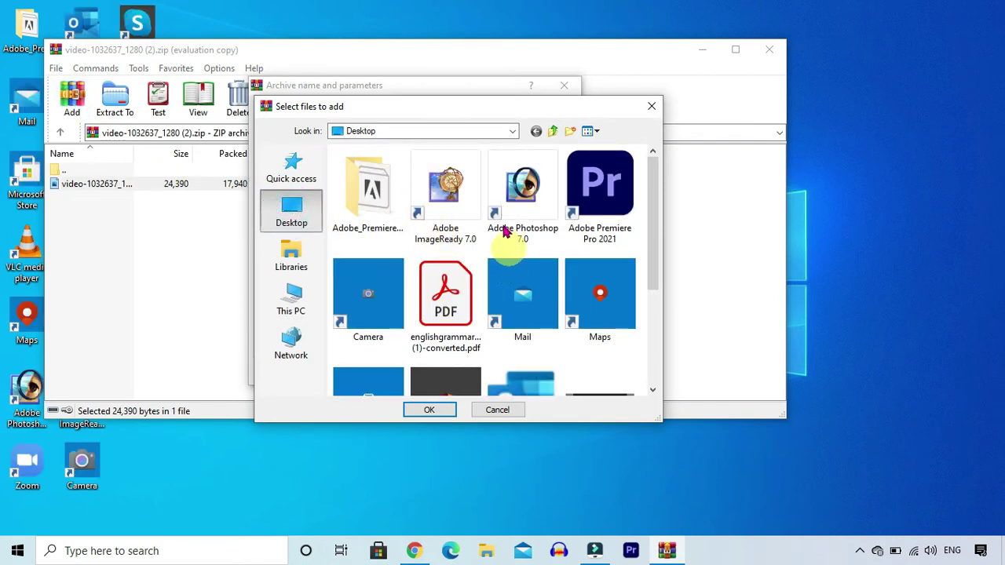
scroll(455, 290, "down", 10)
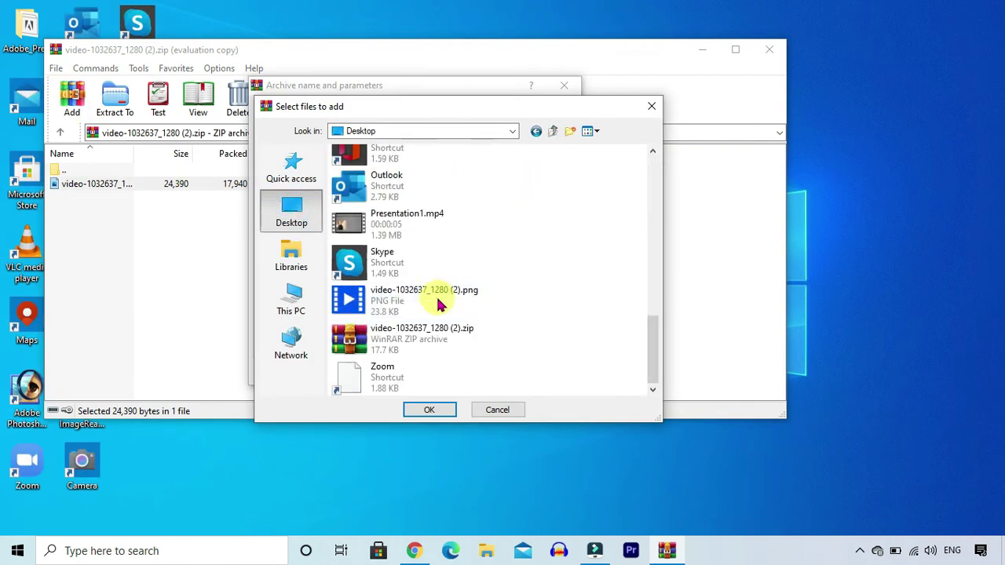
left_click(412, 224)
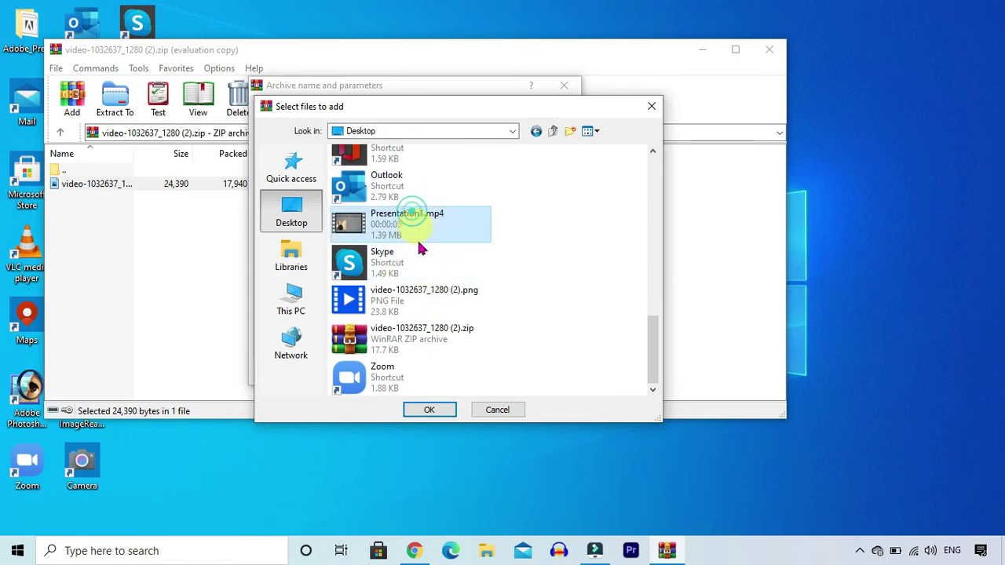
left_click(428, 409)
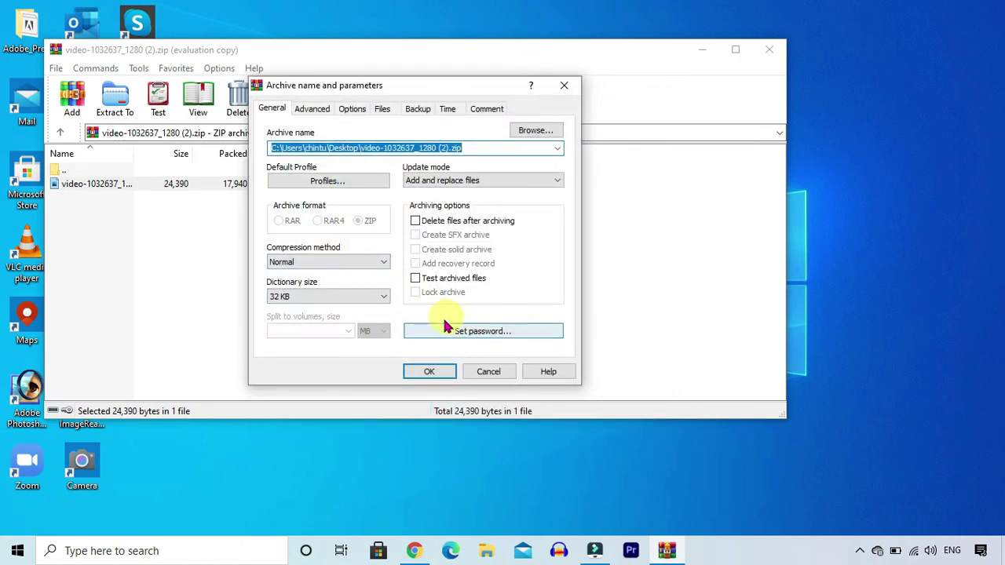
left_click(495, 333)
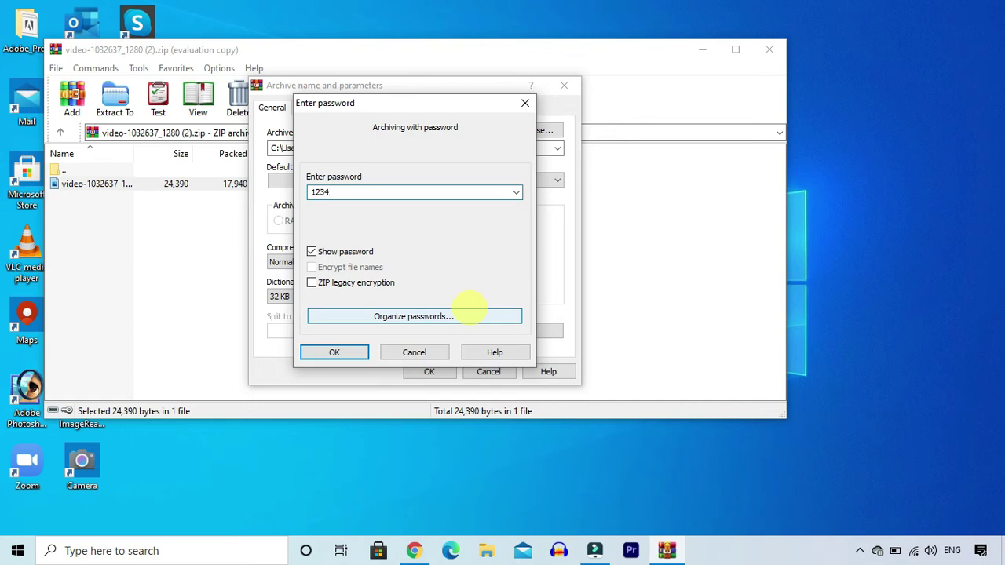
left_click(334, 353)
left_click(428, 370)
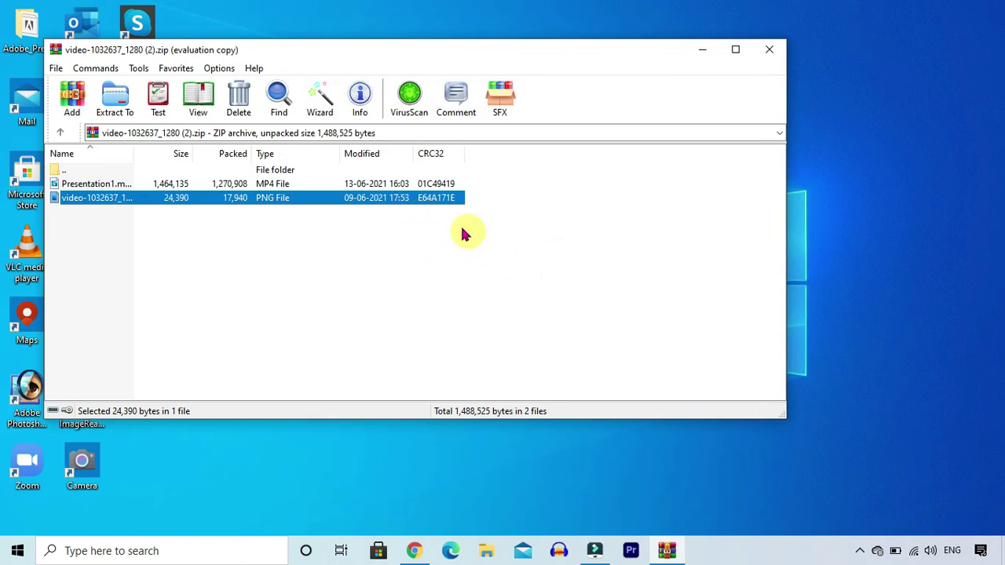
- Open the archived PNG with the password and close the image viewer
double_click(414, 204)
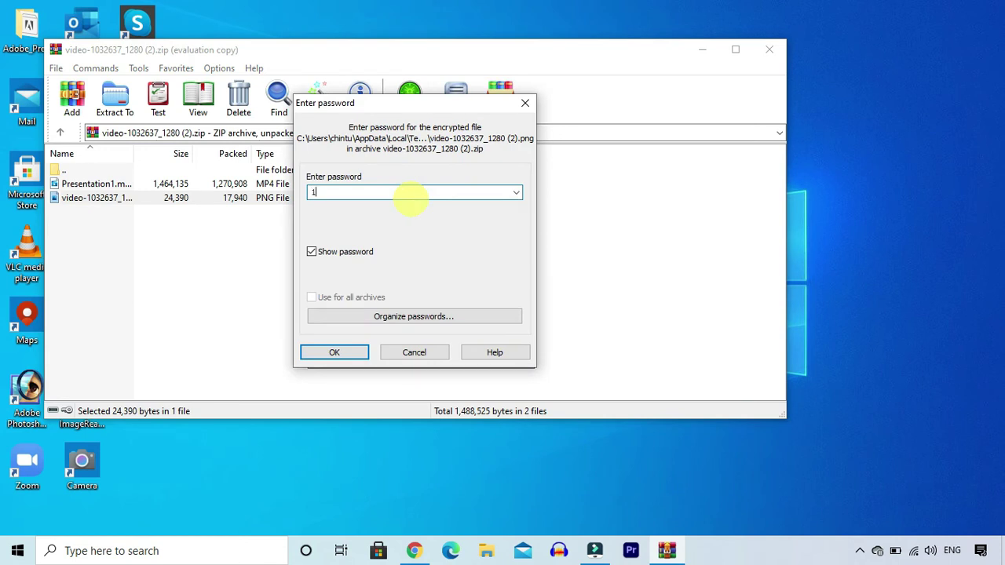
left_click(330, 354)
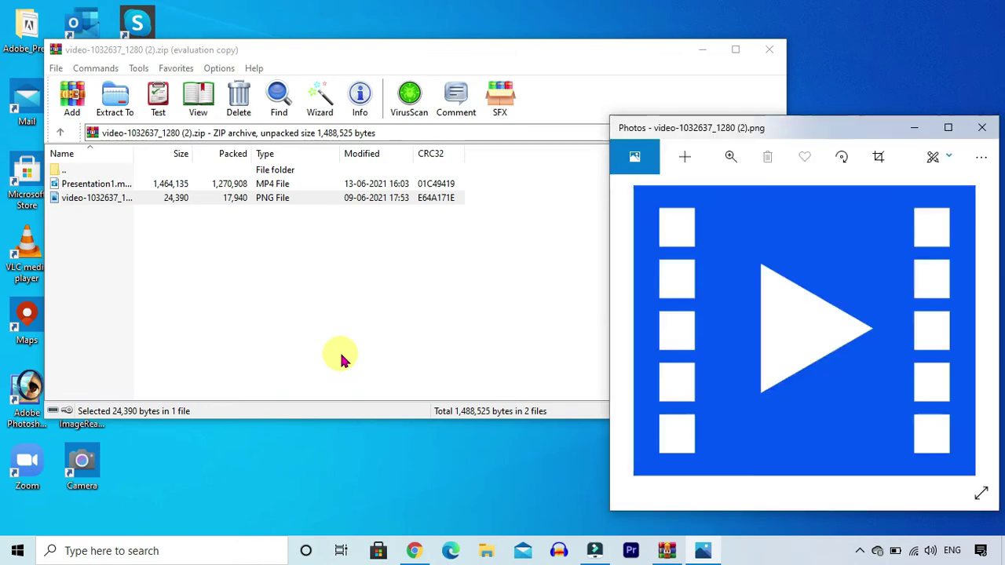
left_click(981, 157)
left_click(982, 127)
- Play Presentation1.mp4 from the archive with the password, then close WinRAR
double_click(344, 183)
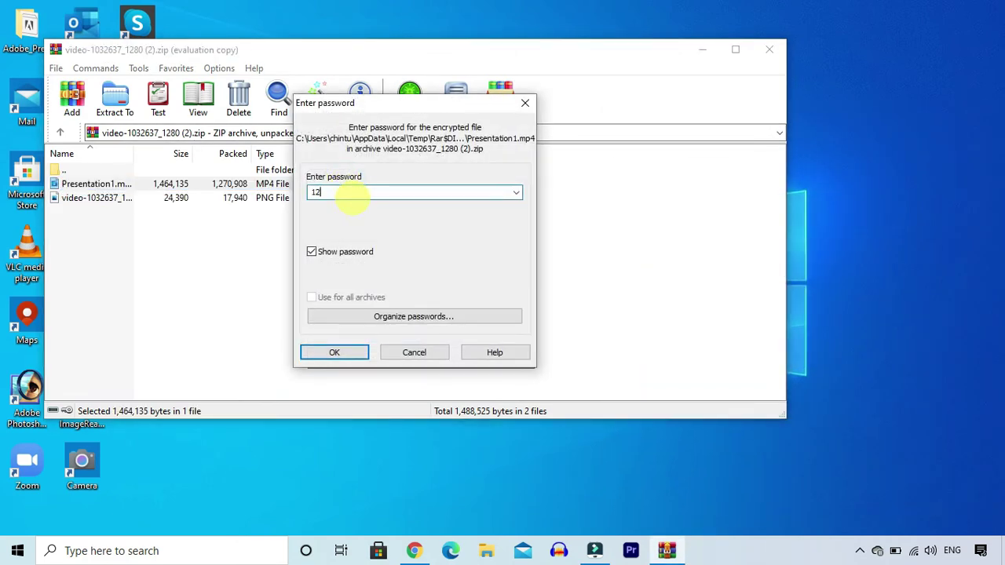
left_click(331, 354)
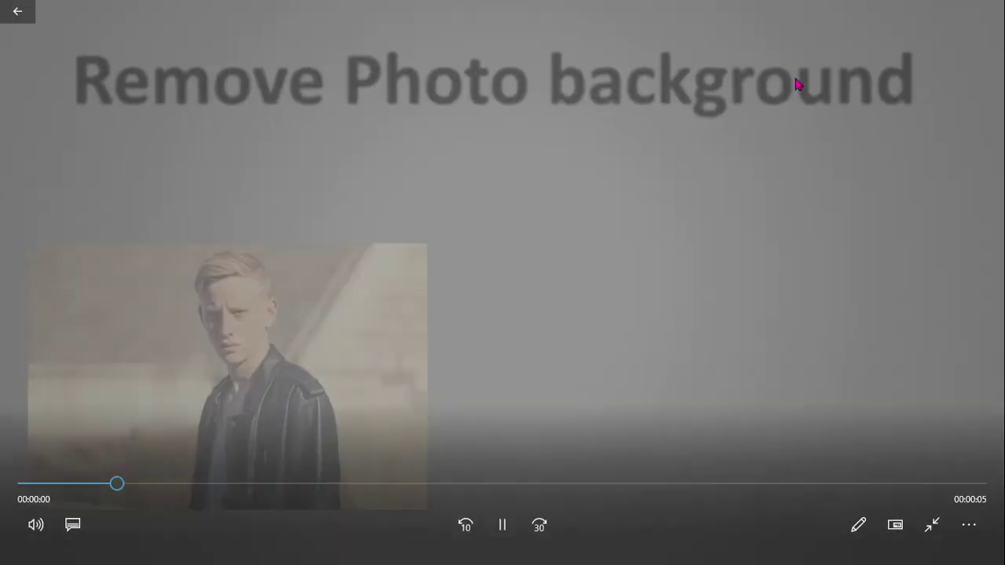
left_click(991, 9)
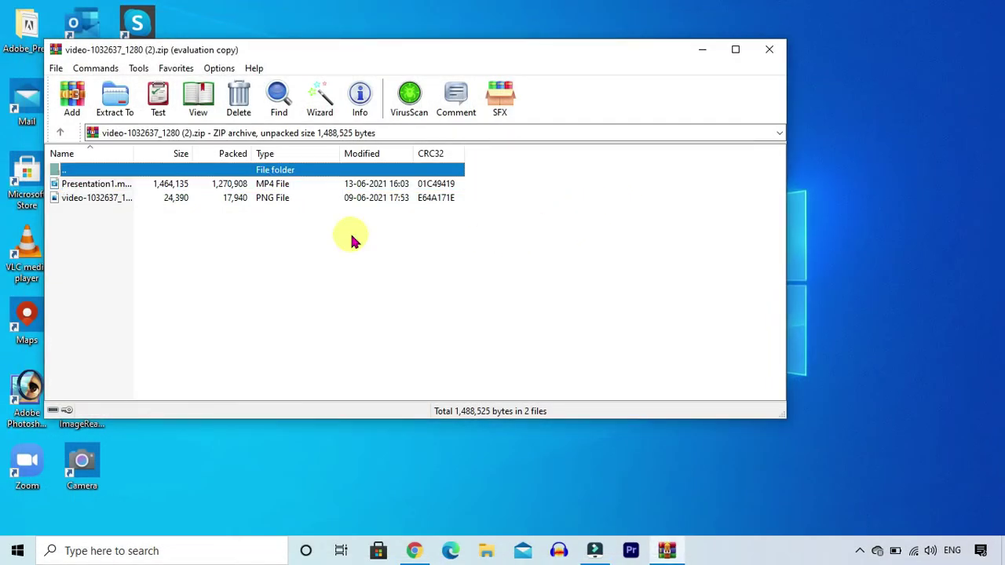
left_click(770, 50)
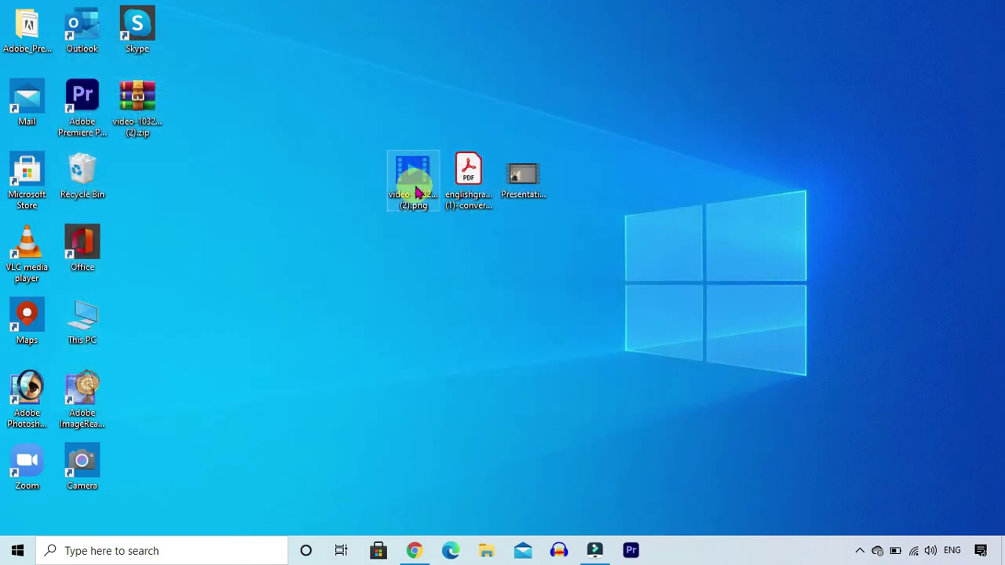
- Delete the original video PNG and Presentation1.mp4 from the desktop
left_click(415, 188)
left_click(530, 177, "ctrl")
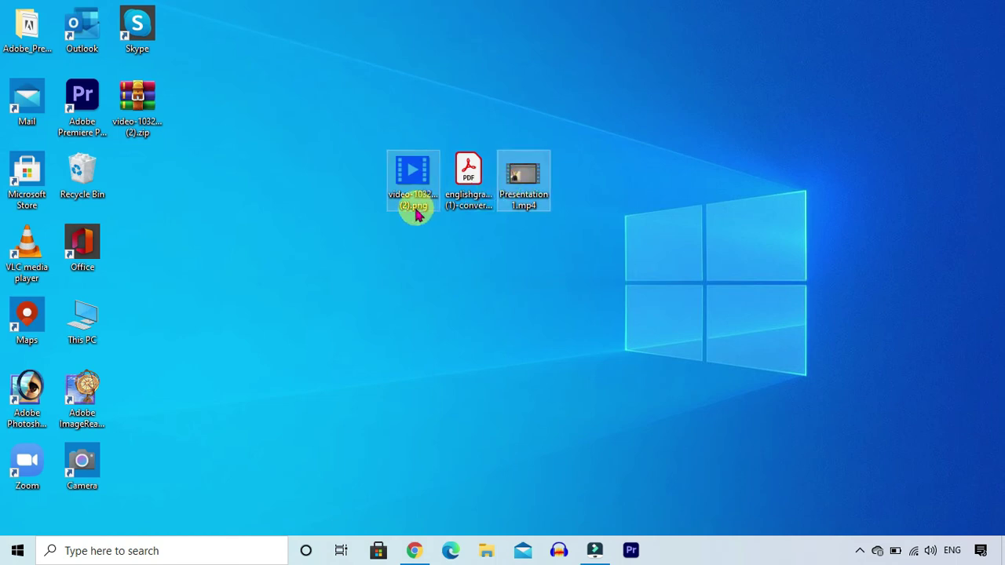
left_click(418, 178)
right_click(418, 179)
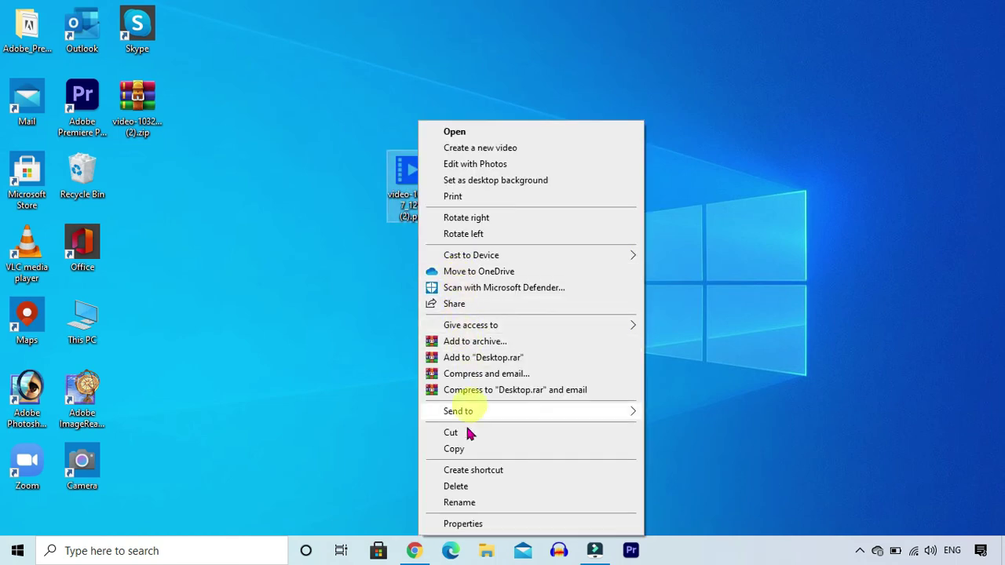
left_click(456, 487)
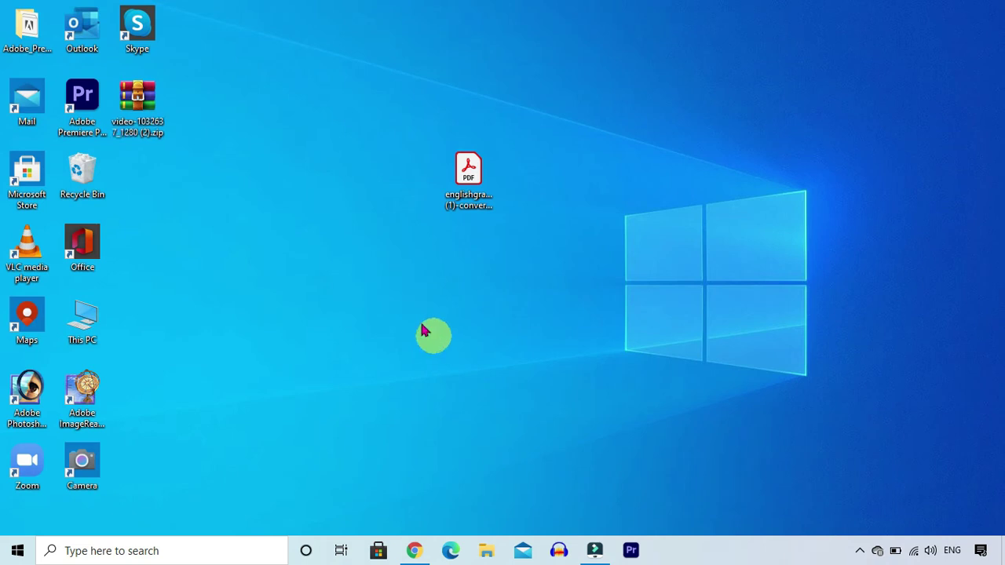
- Extract the ZIP onto the desktop with its password and arrange the restored PNG and MP4 icons
right_click(147, 113)
right_click(143, 123)
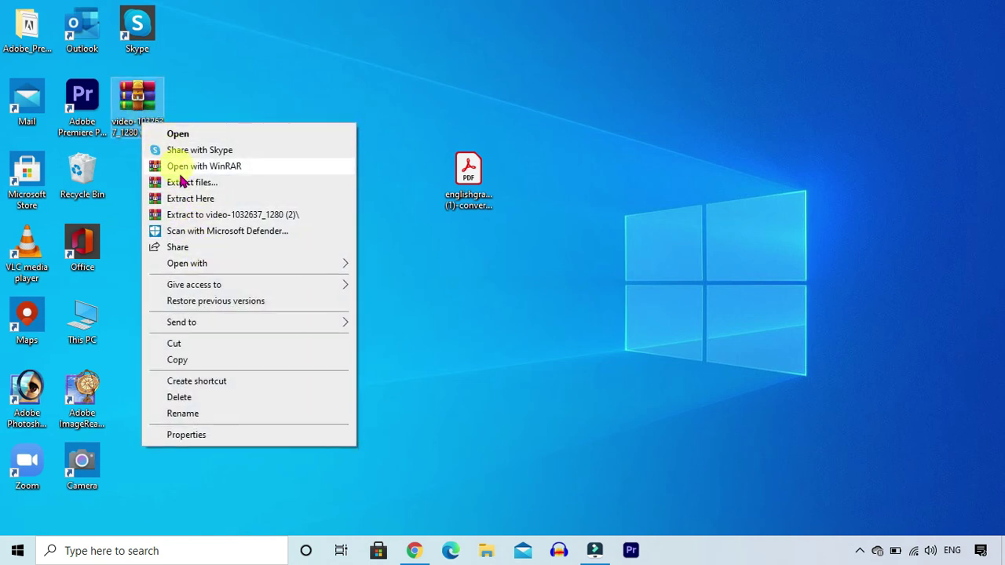
left_click(198, 206)
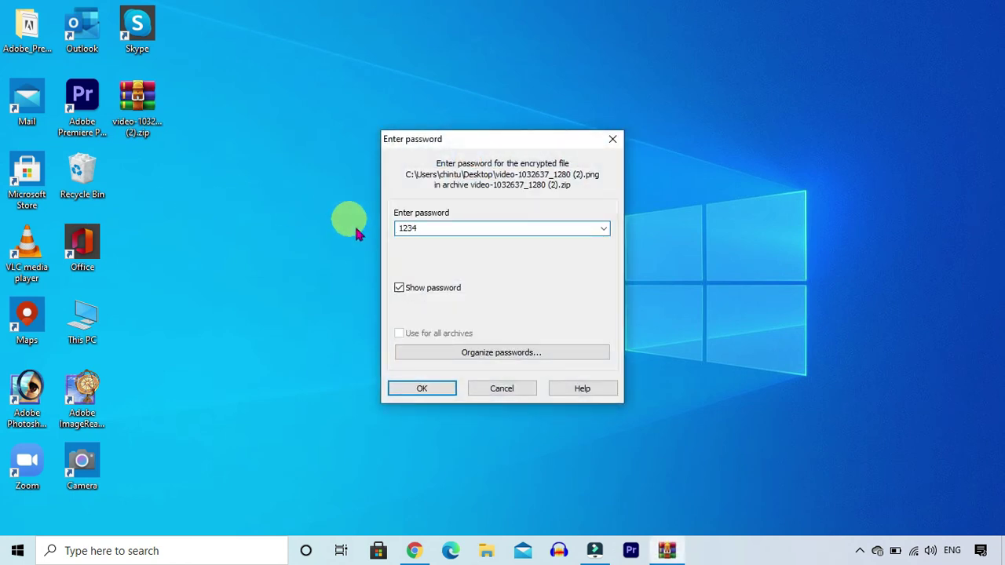
left_click(420, 391)
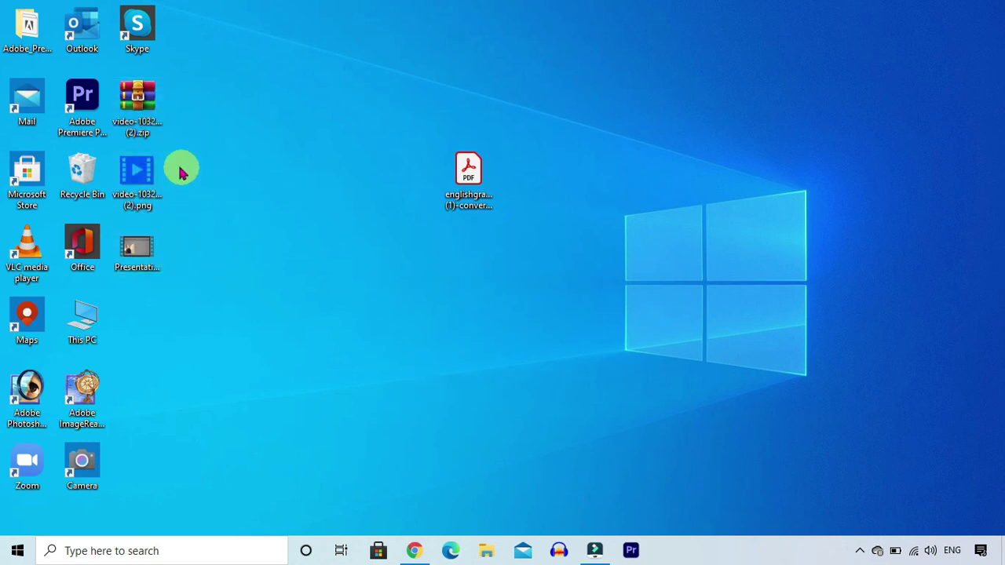
left_click_drag(153, 202, 308, 206)
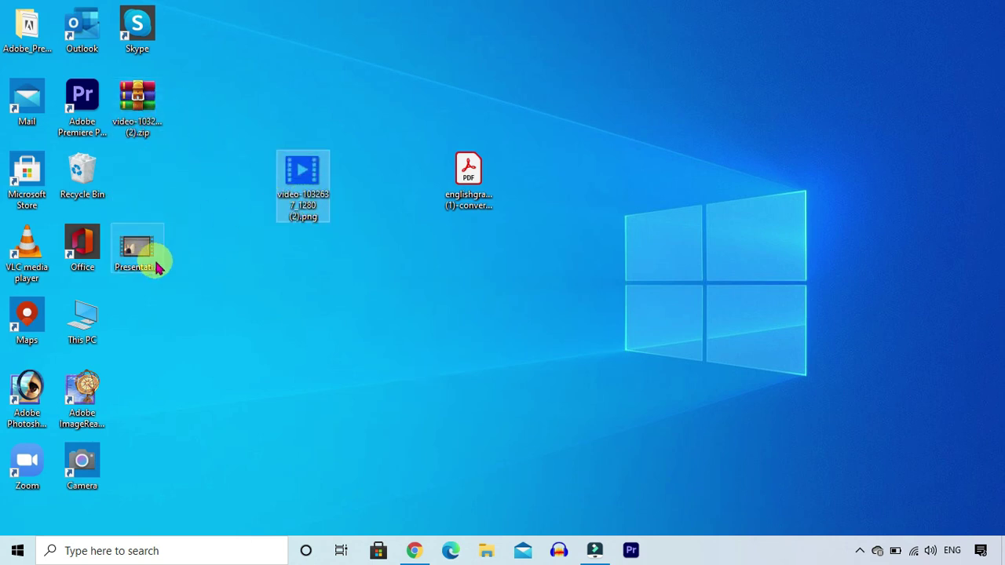
left_click_drag(157, 262, 328, 267)
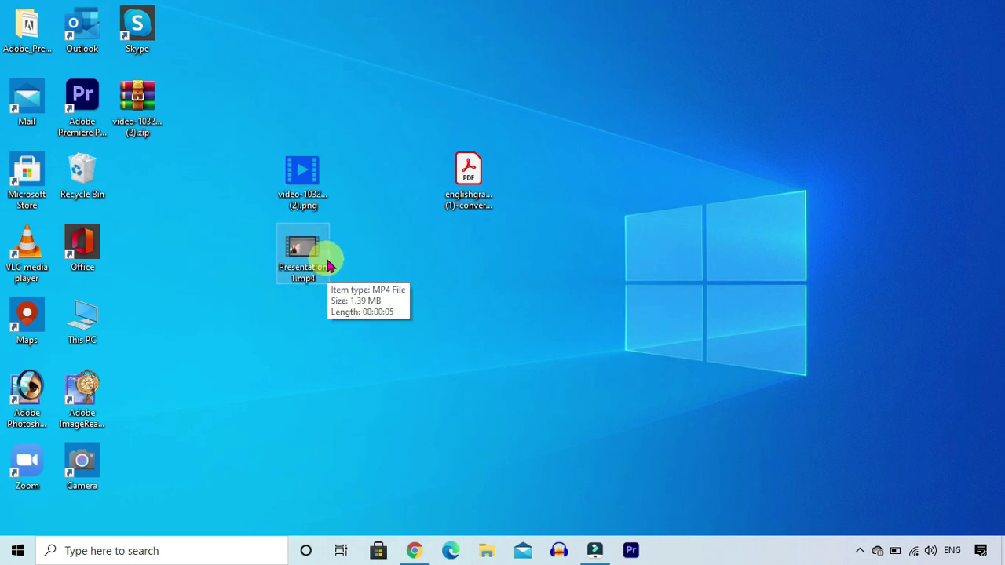